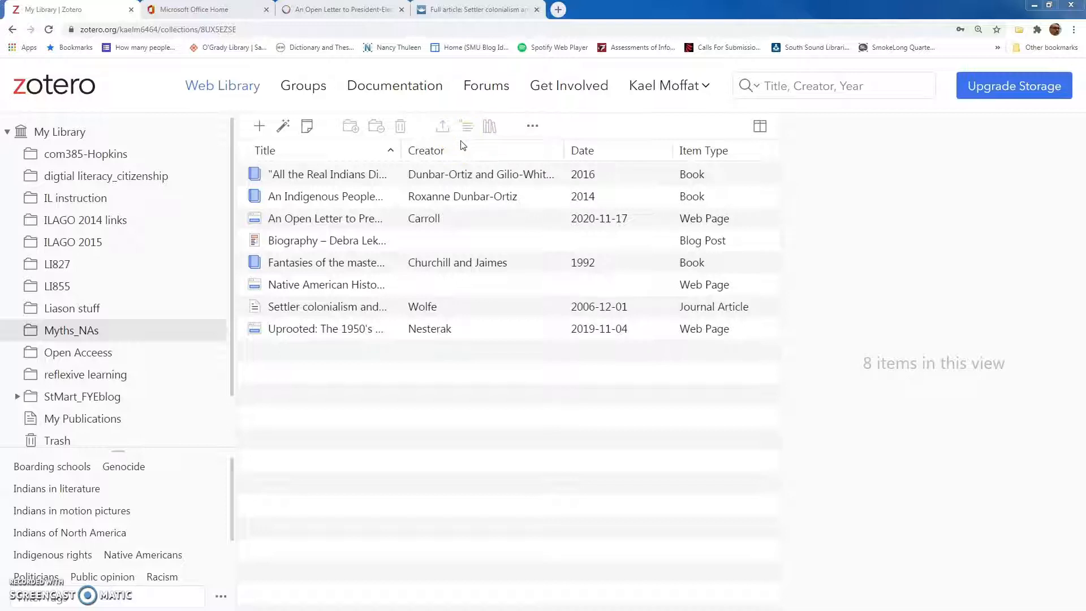
Step: Select all the items in the Myths_NAs collection and view the available export formats without exporting
left_click(334, 172)
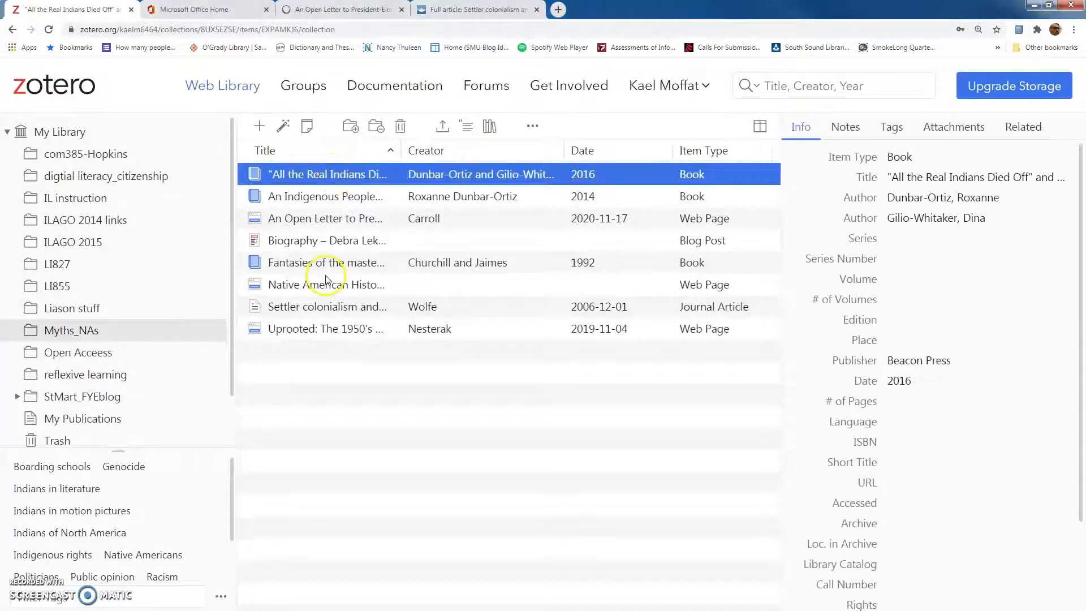
left_click(334, 329, "shift")
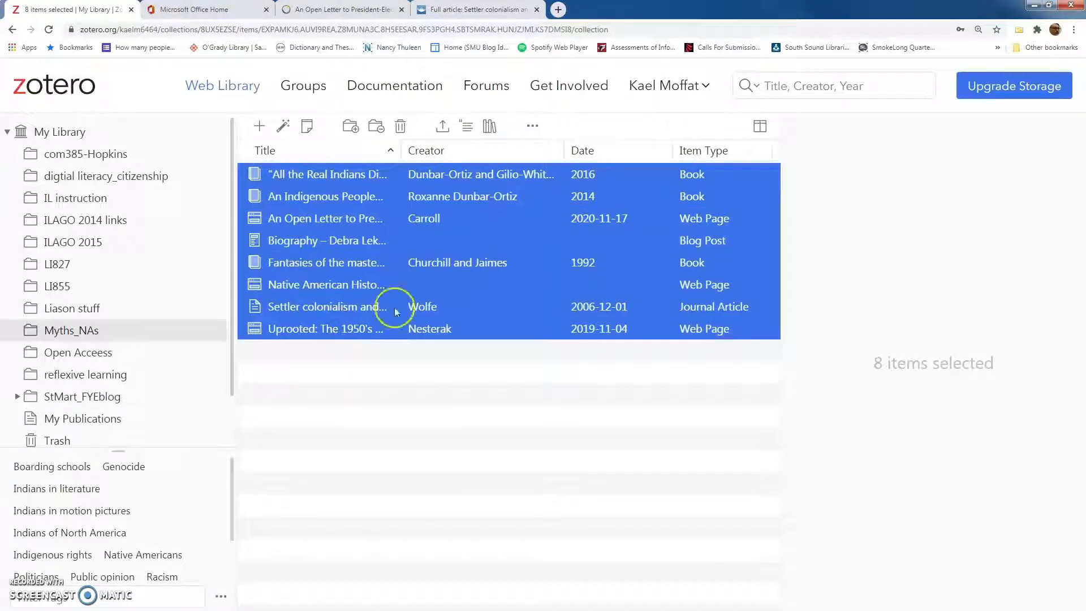
left_click(443, 135)
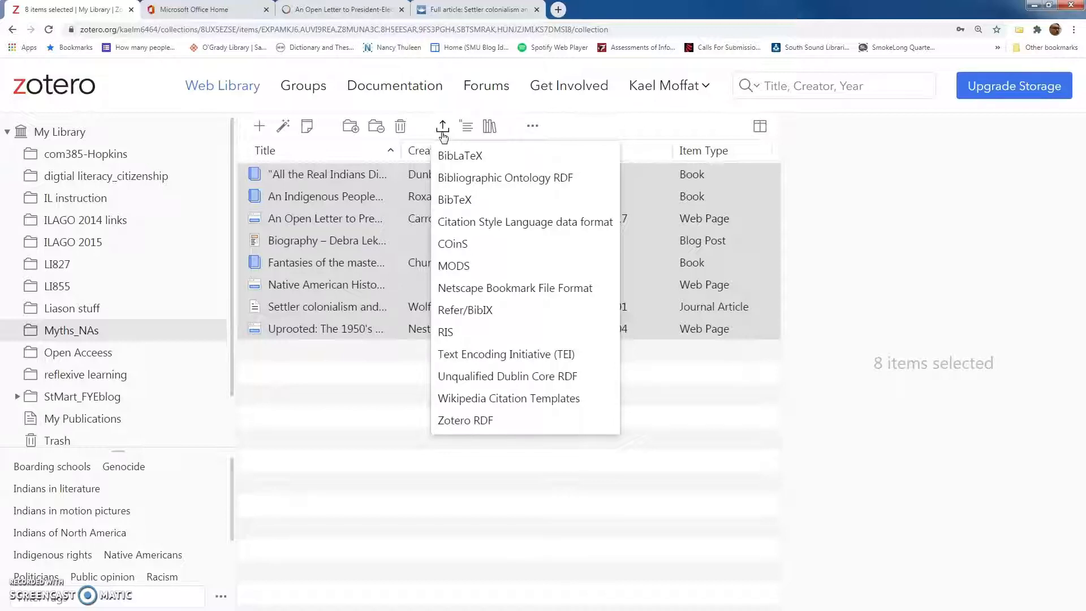
left_click(349, 369)
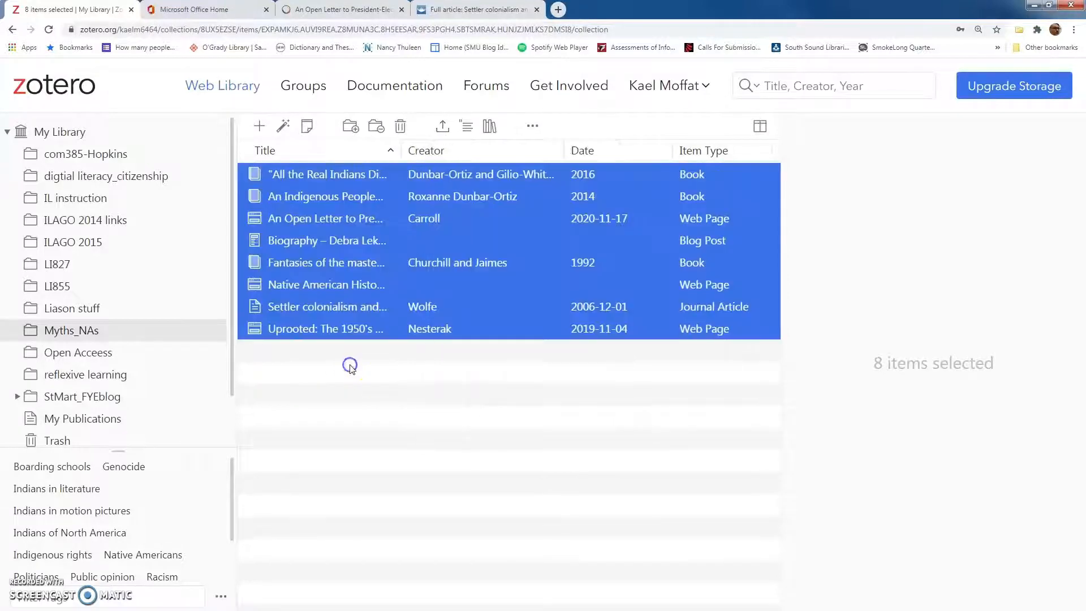
left_click(309, 371)
Step: Create an in-text citation for the "Settler colonialism" journal article and view the available citation styles
left_click(305, 309)
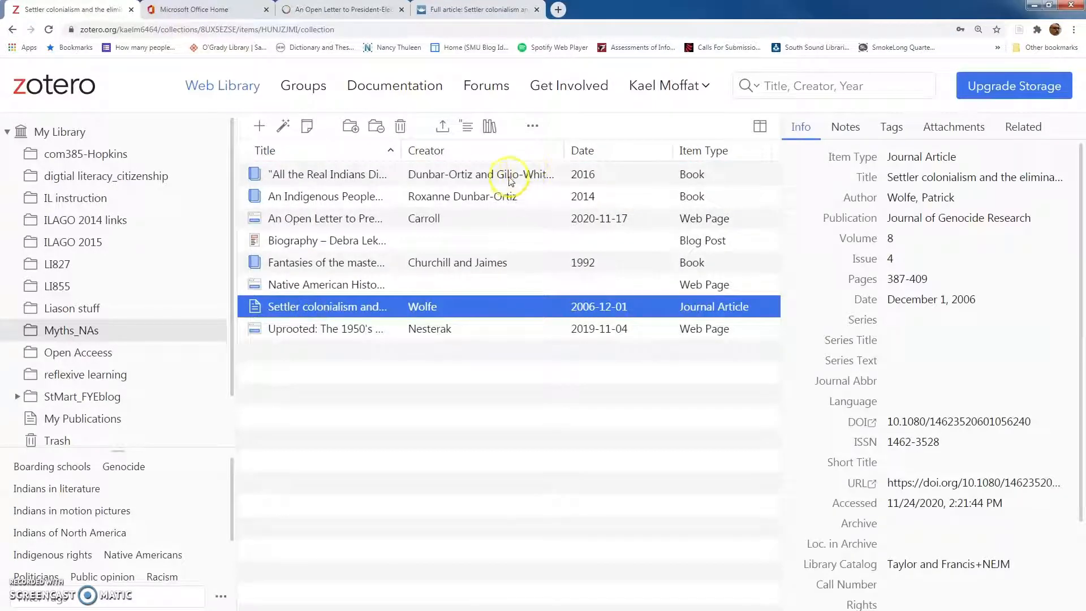
left_click(466, 130)
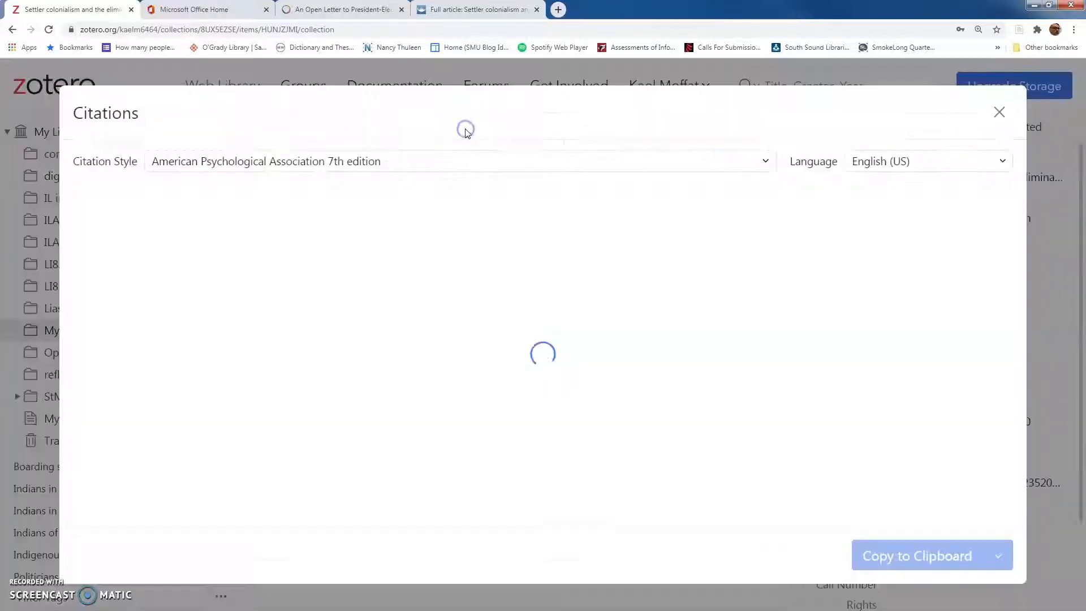
left_click(478, 260)
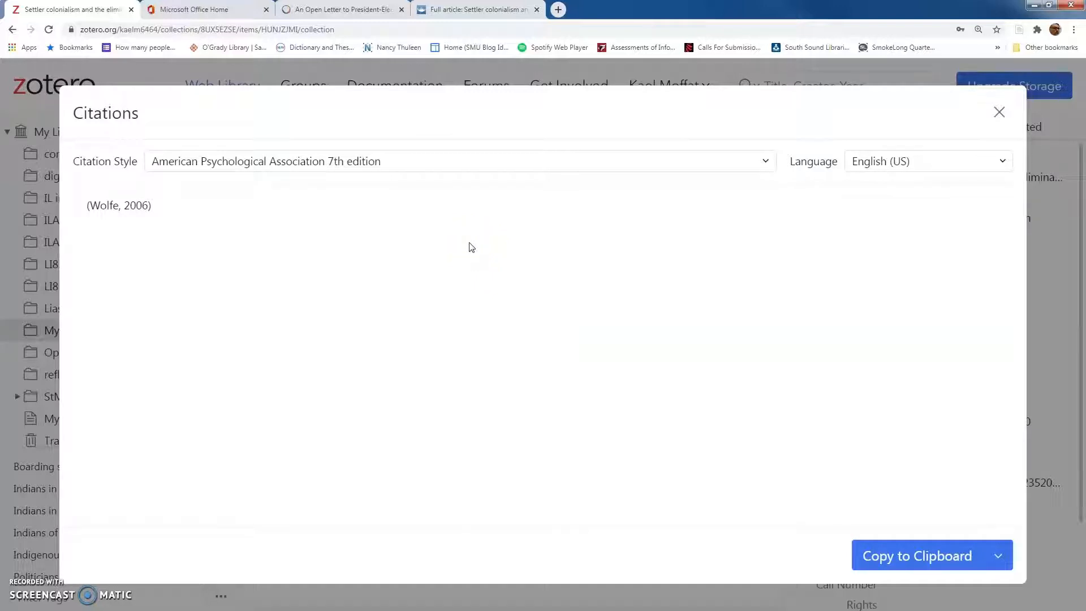
left_click(521, 171)
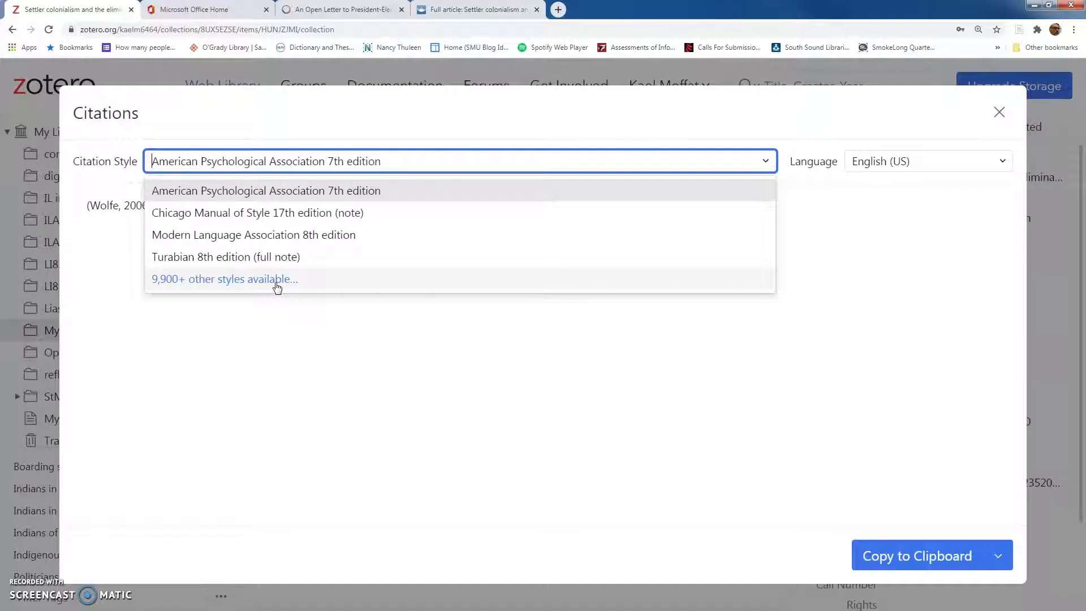
left_click(381, 322)
left_click(292, 238)
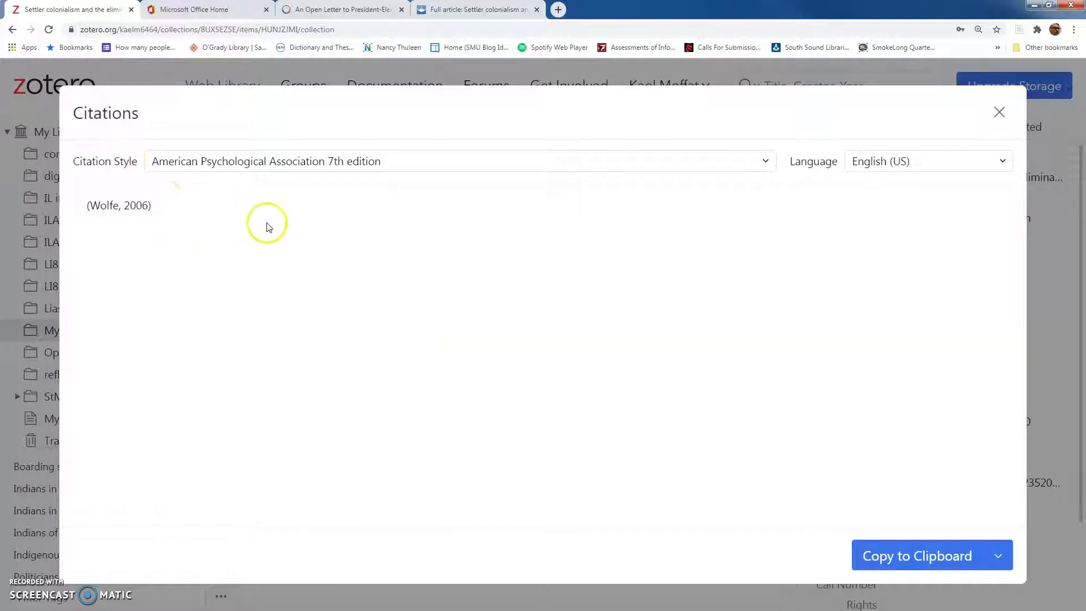
Step: Copy the in-text citation to the clipboard, view the alternative copy option and close the citation dialog
left_click(924, 560)
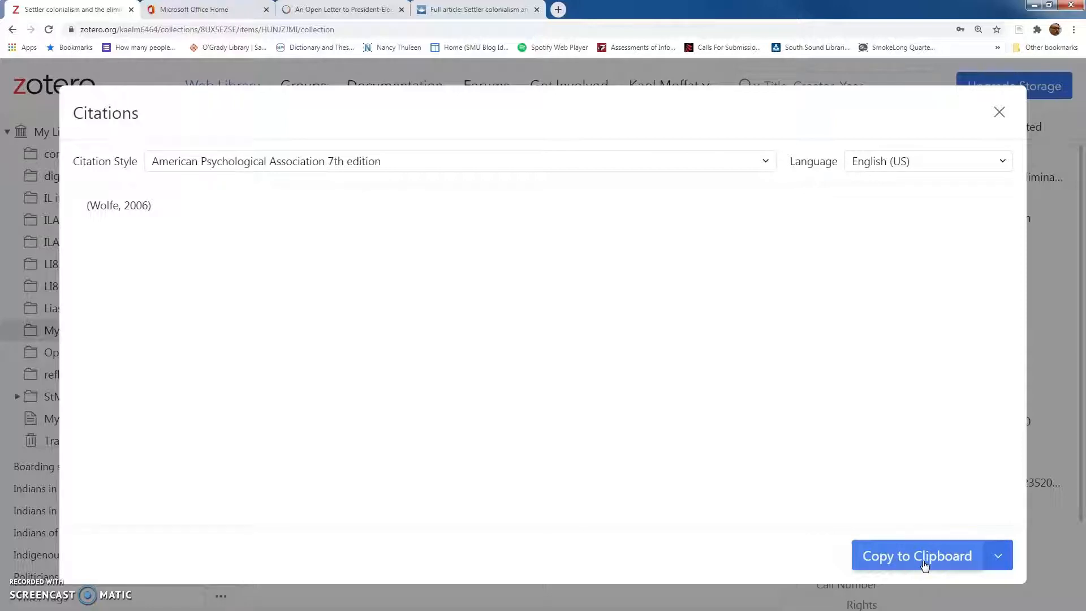
left_click(932, 558)
left_click(998, 562)
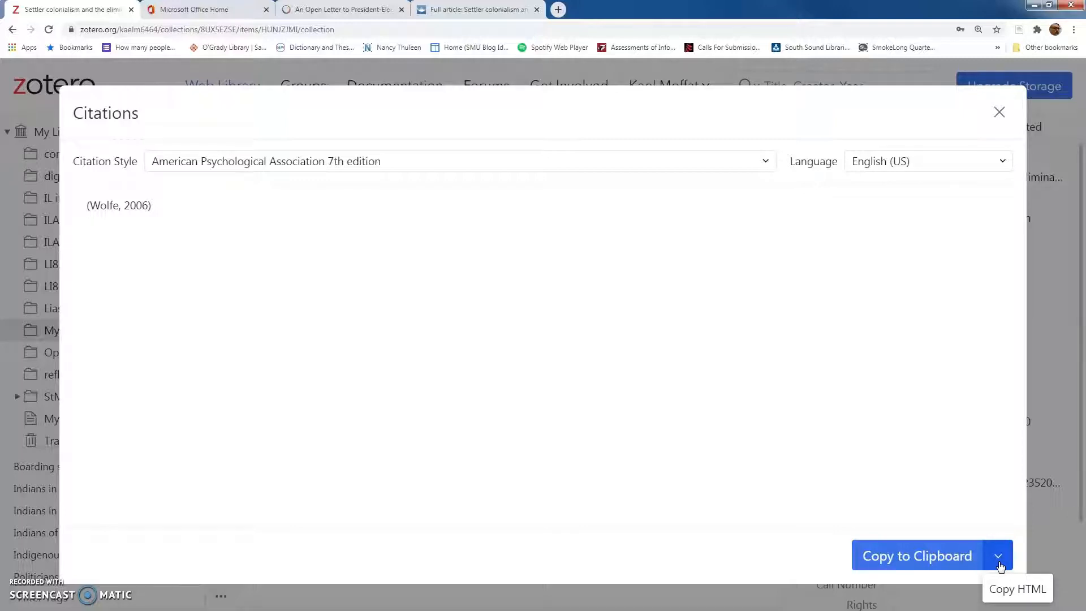
left_click(999, 565)
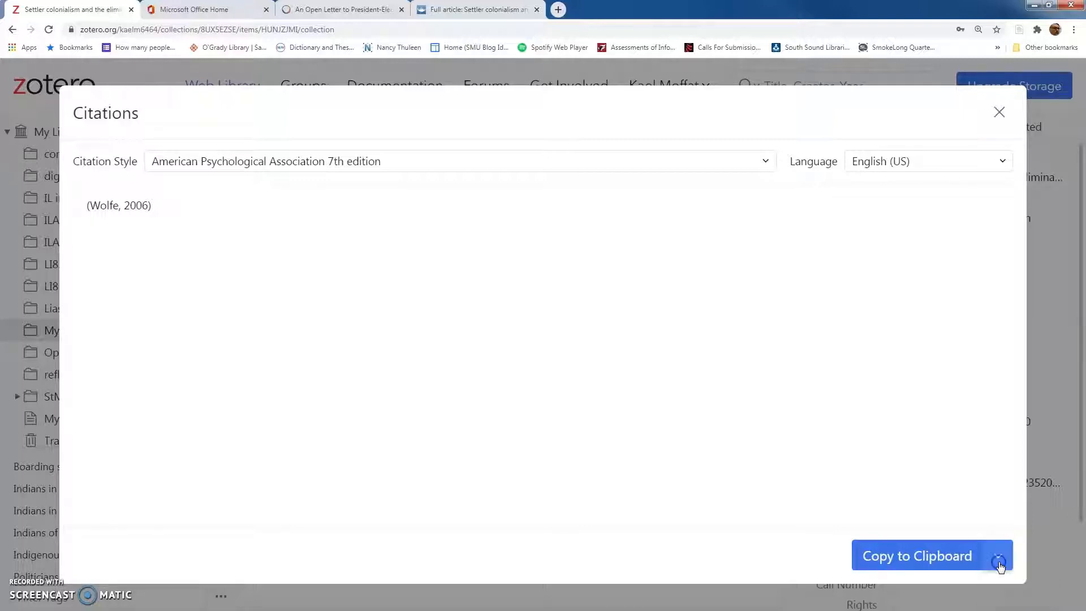
left_click(1000, 119)
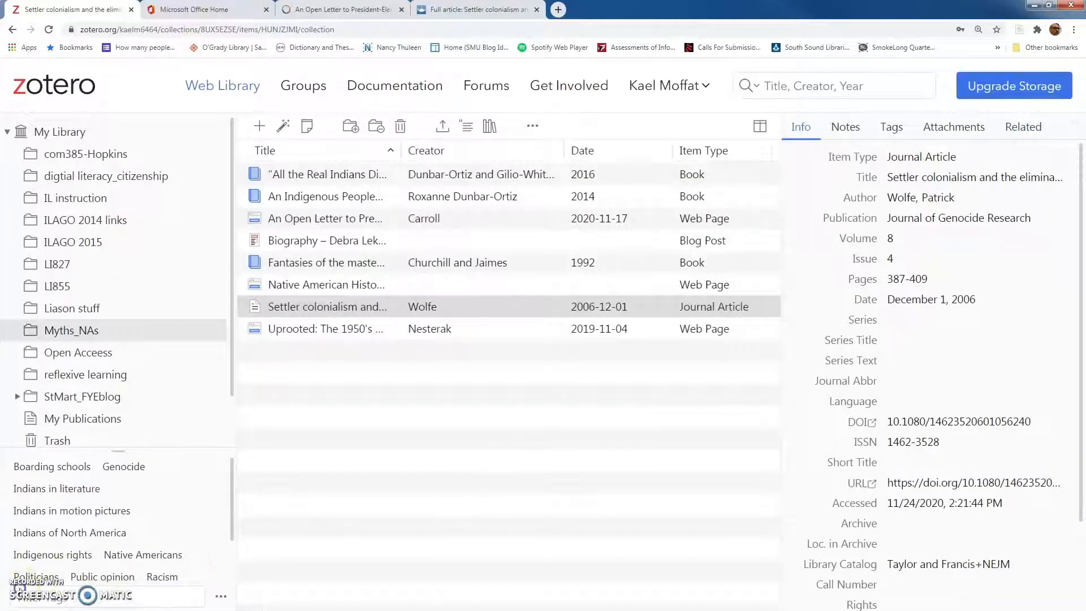
Step: Create a bibliography of all the items in the Myths_NAs collection and view its citation style choices
left_click(351, 331)
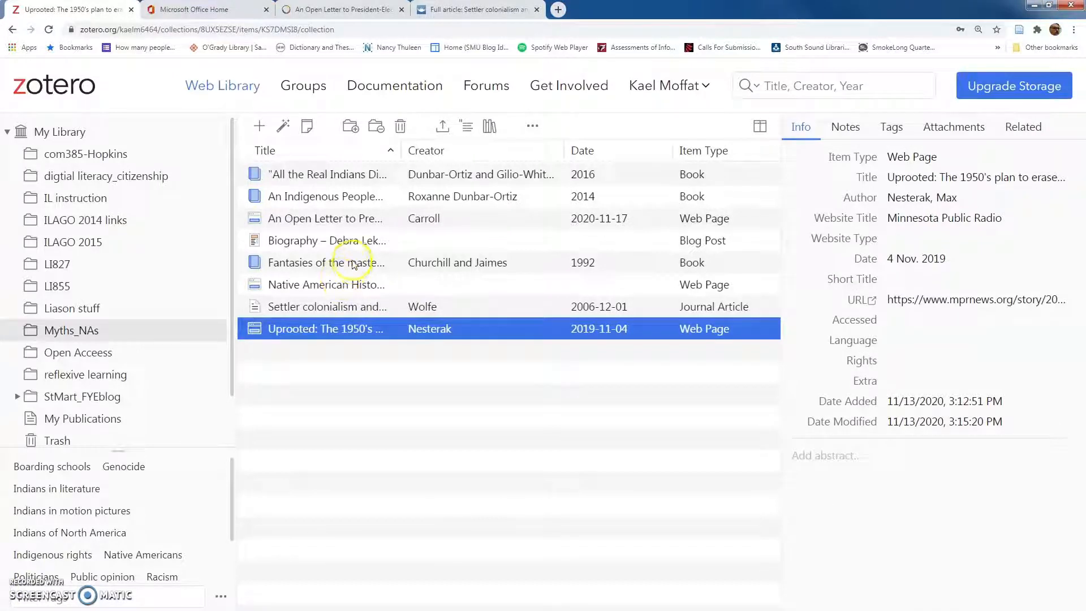
left_click(348, 174, "shift")
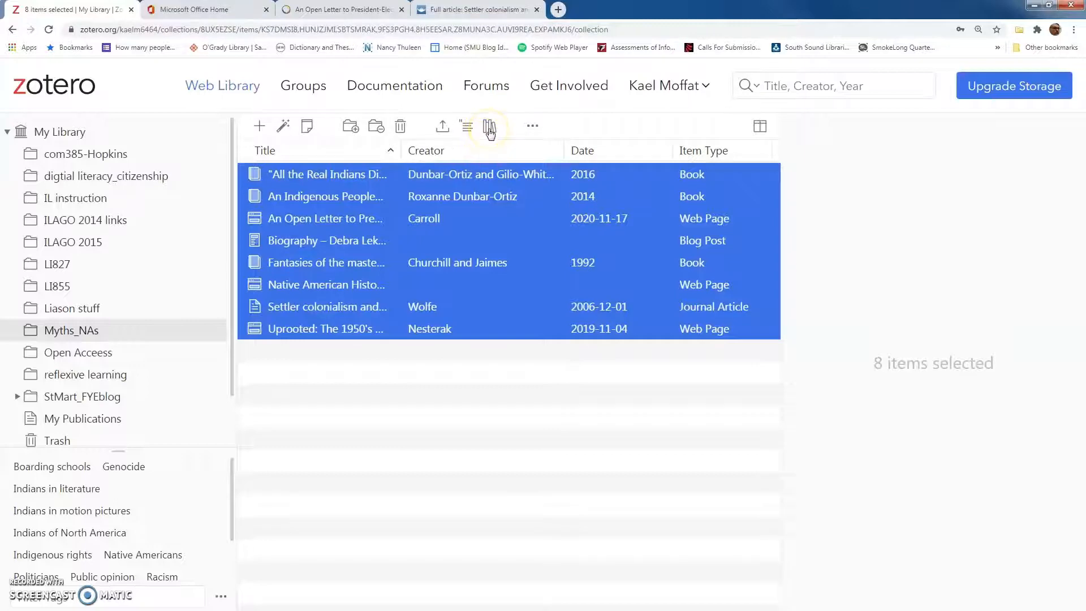
left_click(489, 128)
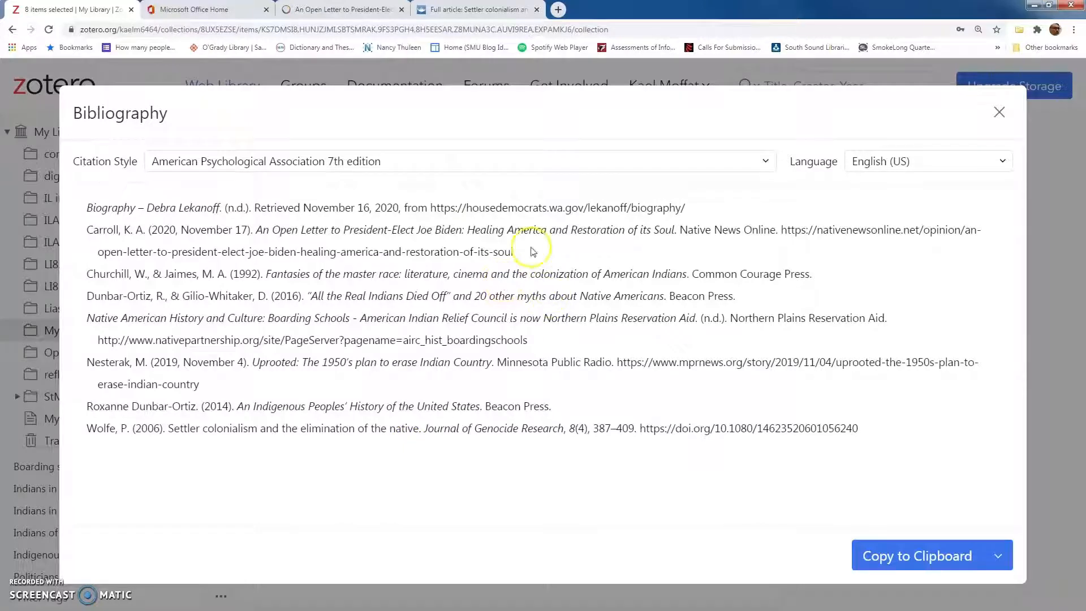
left_click(480, 167)
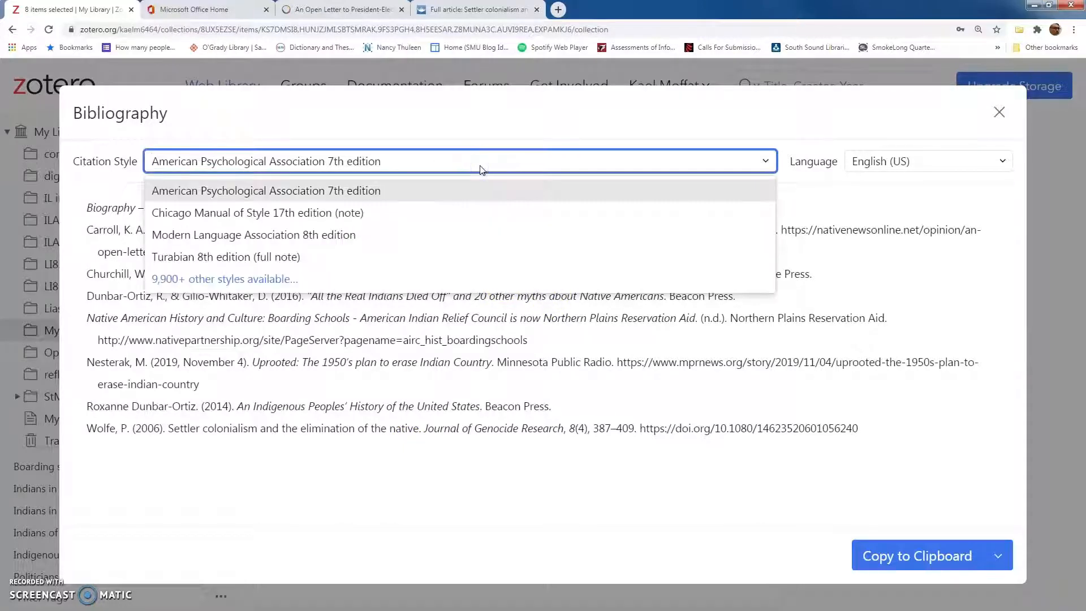
left_click(537, 479)
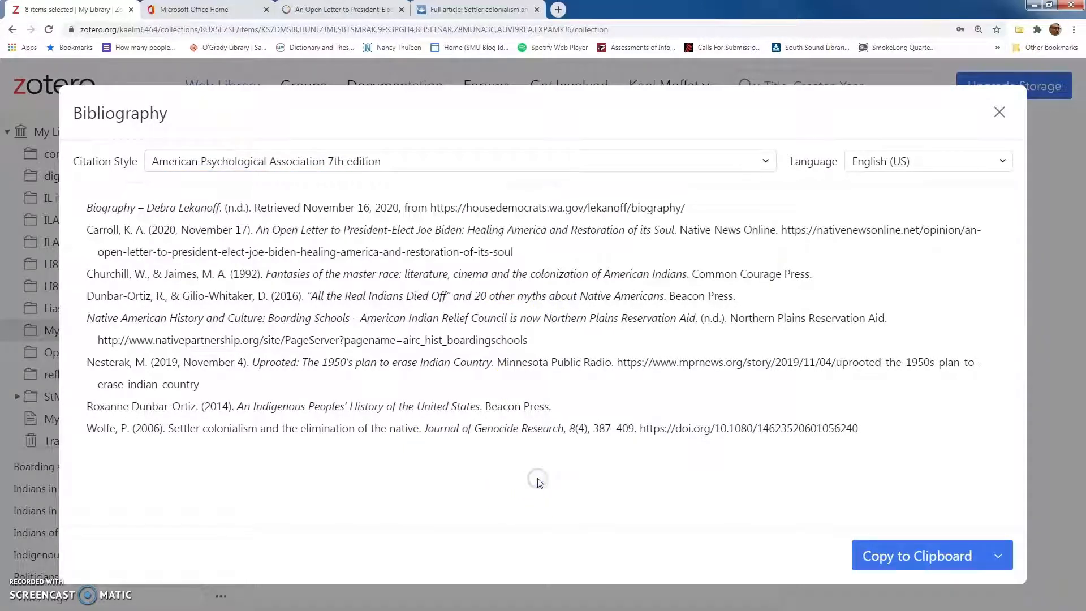
Step: Copy the bibliography to the clipboard, view the alternative copy option and close the bibliography dialog
left_click(897, 560)
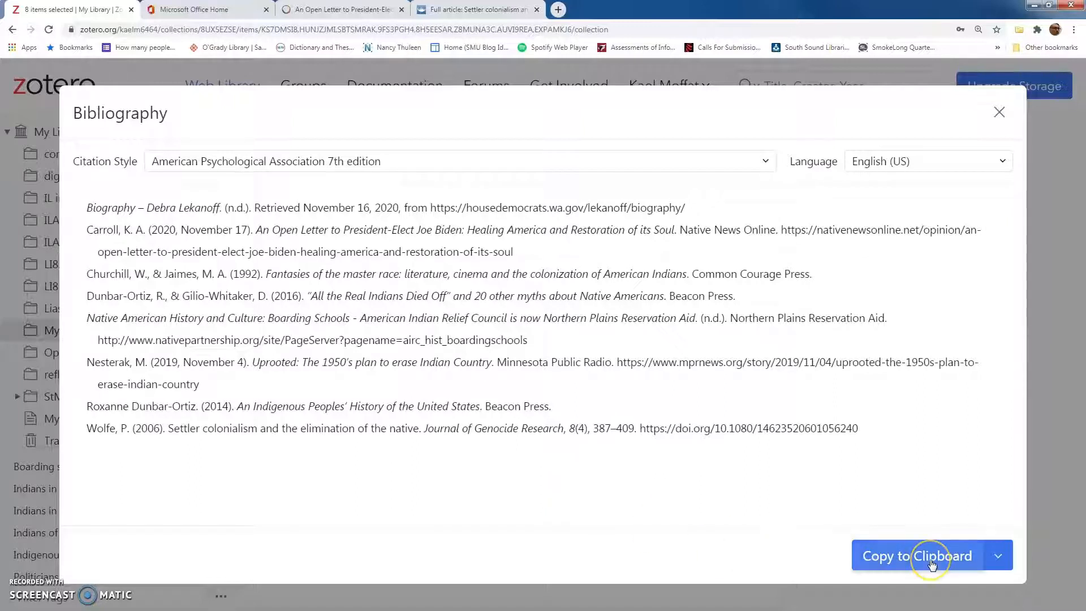
left_click(1000, 563)
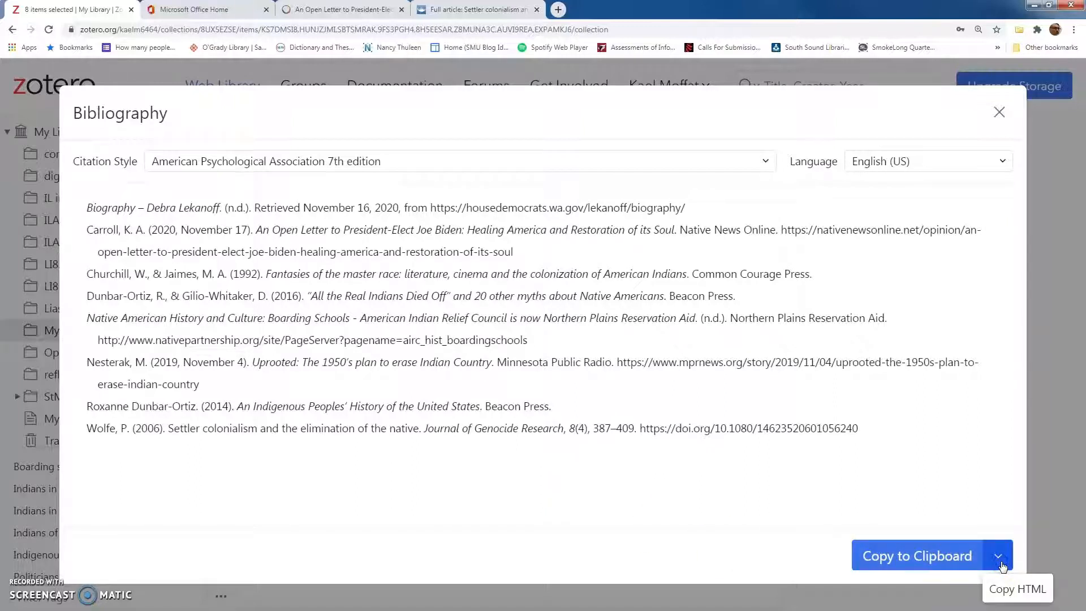
left_click(999, 560)
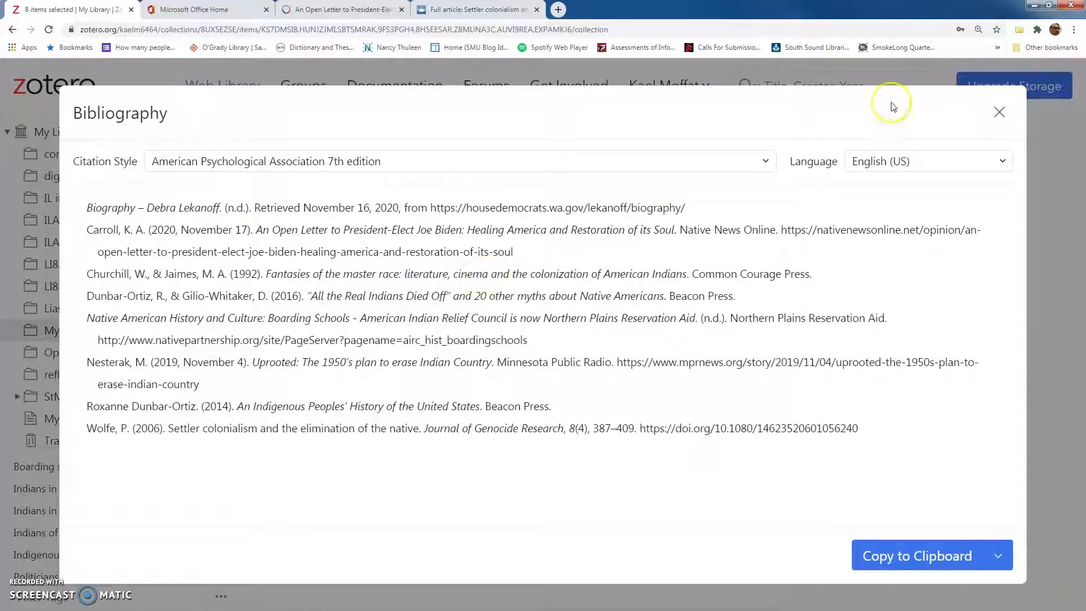
left_click(999, 116)
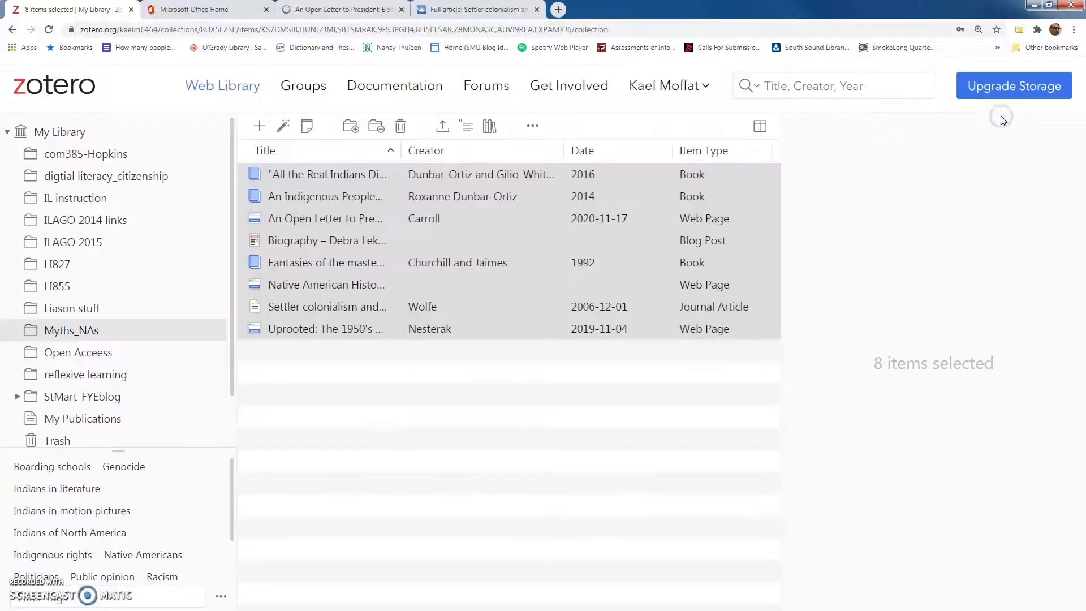
Step: Try to remove the "Biography –" prefix from the blog post item's title
left_click(347, 240)
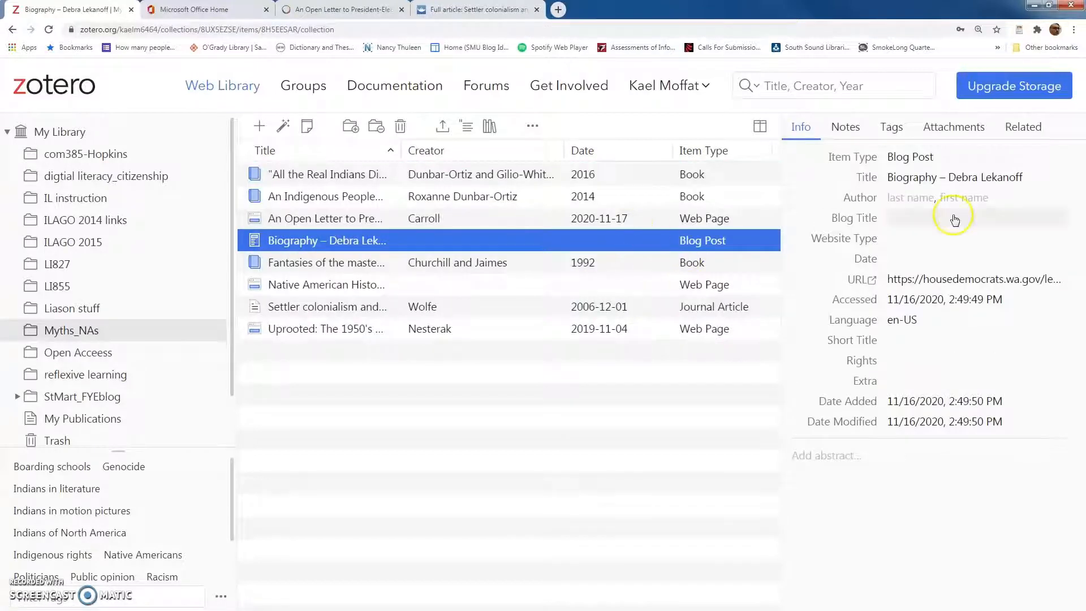
left_click(944, 177)
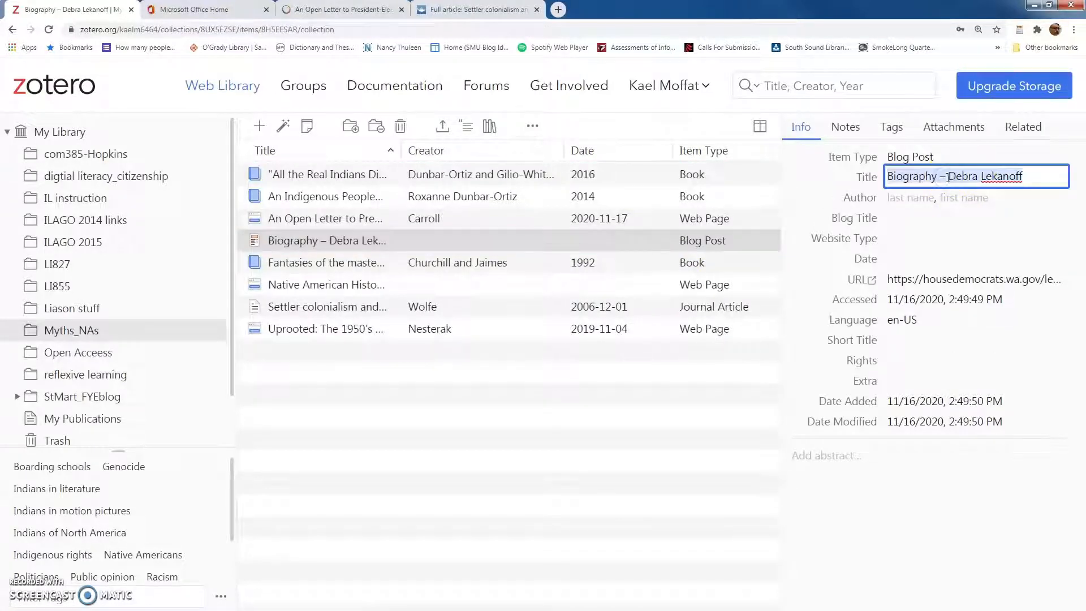
left_click(884, 177)
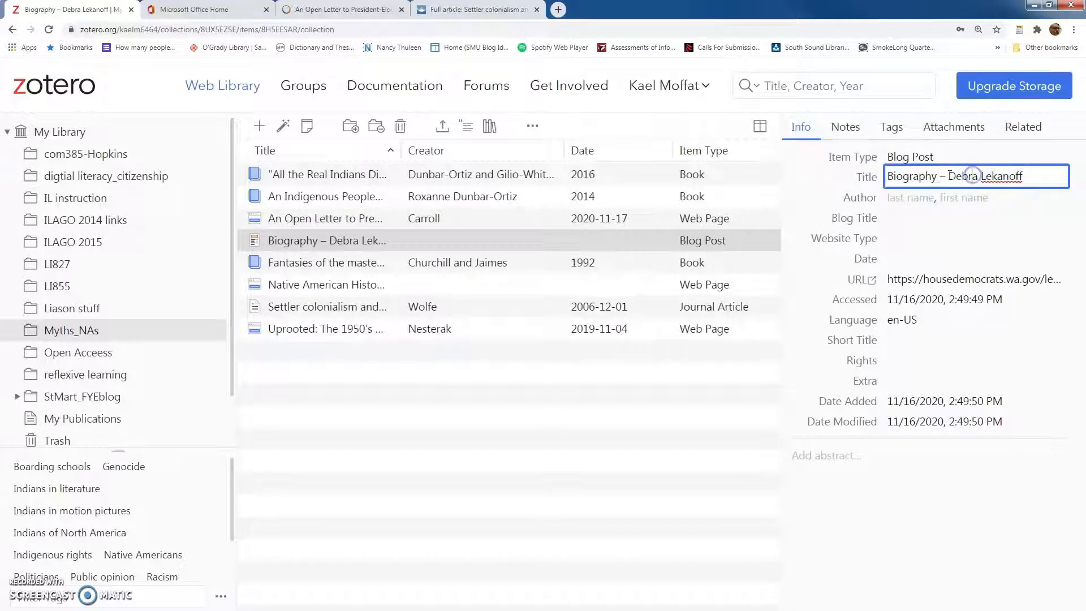
left_click_drag(948, 176, 887, 175)
key("BackSpace")
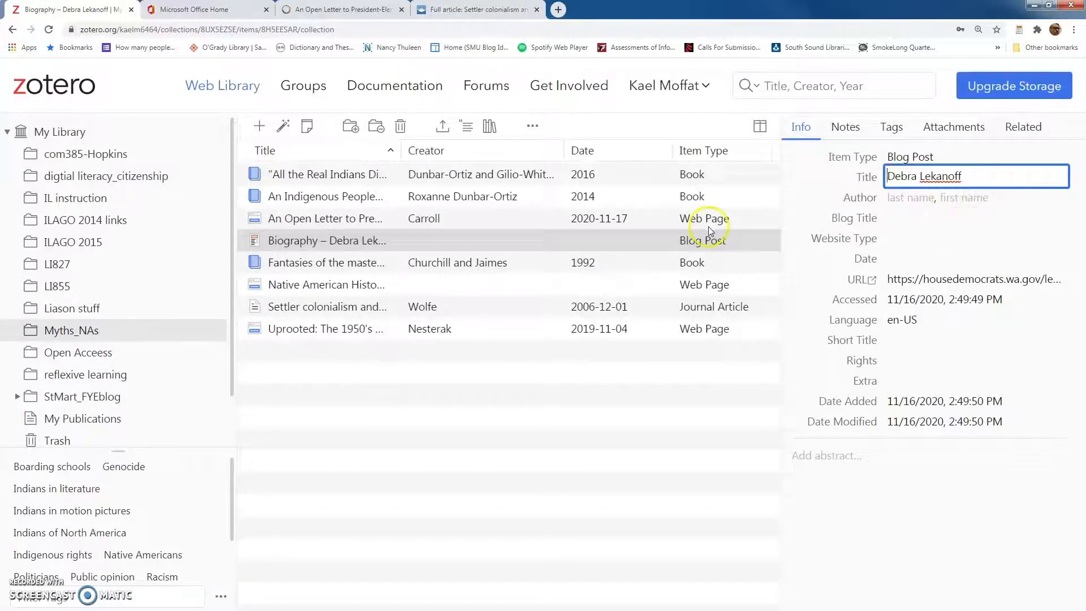
Step: Shorten the title of the "Native American History and Culture" web page item to "Boarding Schools"
left_click(304, 287)
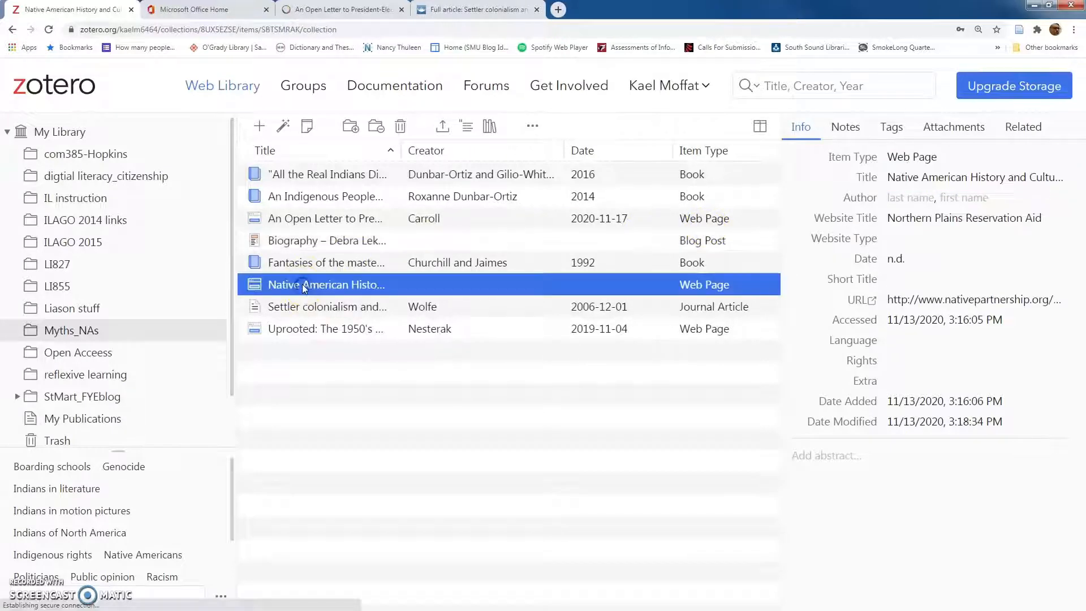
left_click(925, 177)
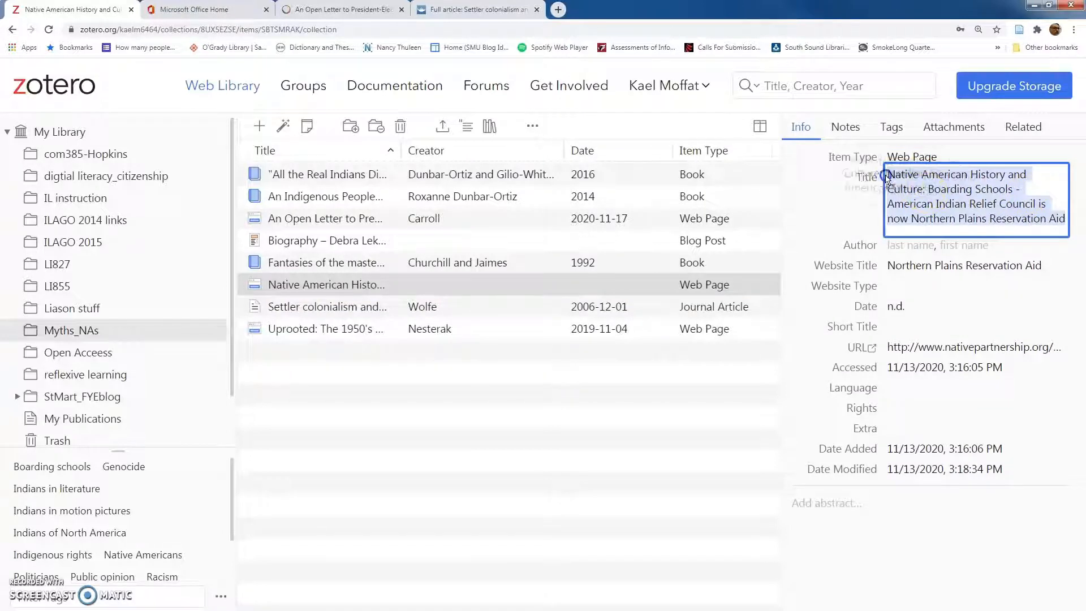
left_click(914, 183)
left_click_drag(927, 190, 884, 169)
key("BackSpace")
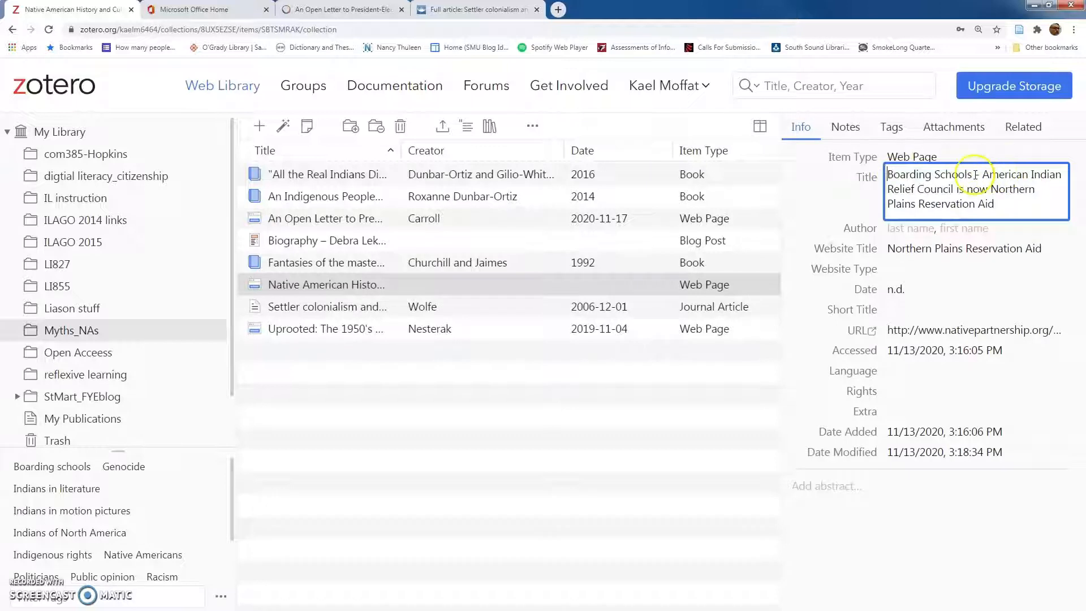
left_click_drag(973, 175, 999, 205)
key("BackSpace")
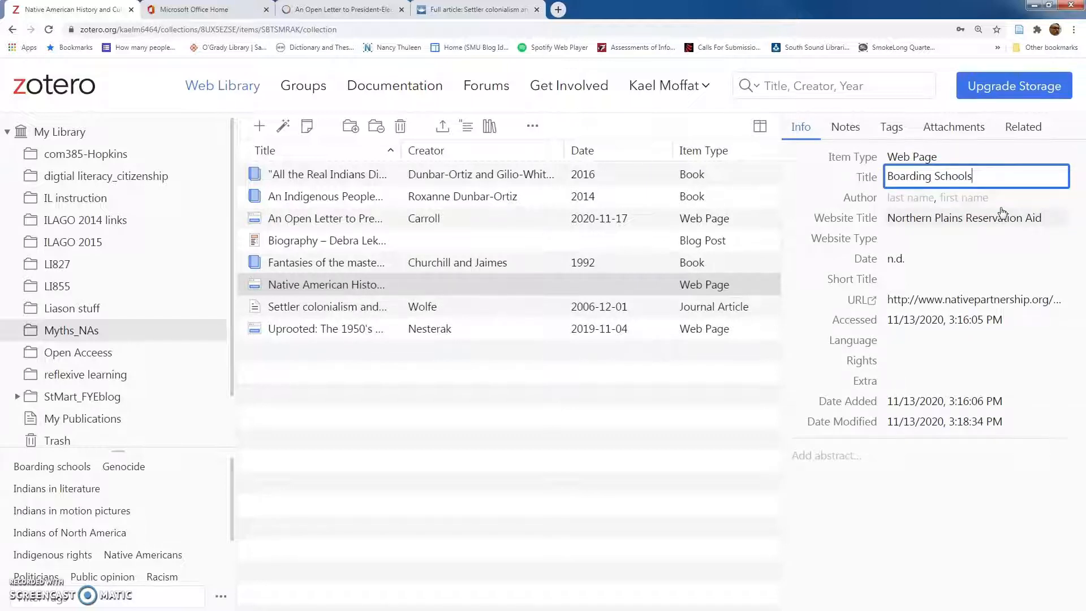
left_click(632, 401)
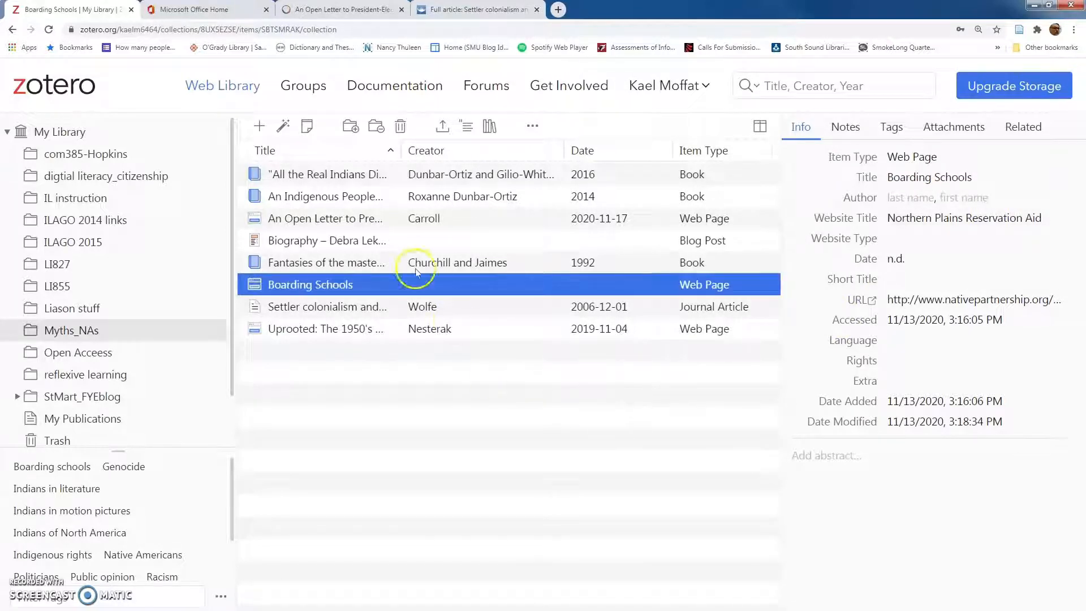
Step: Delete the "Biography –" prefix from the blog post item's title and save the change
left_click(327, 242)
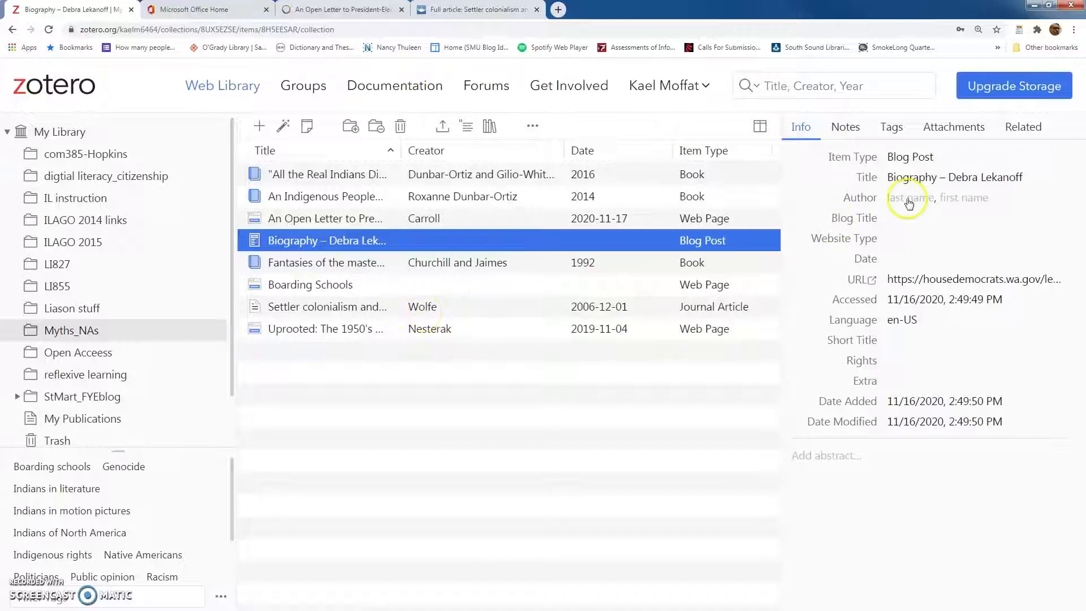
left_click(933, 176)
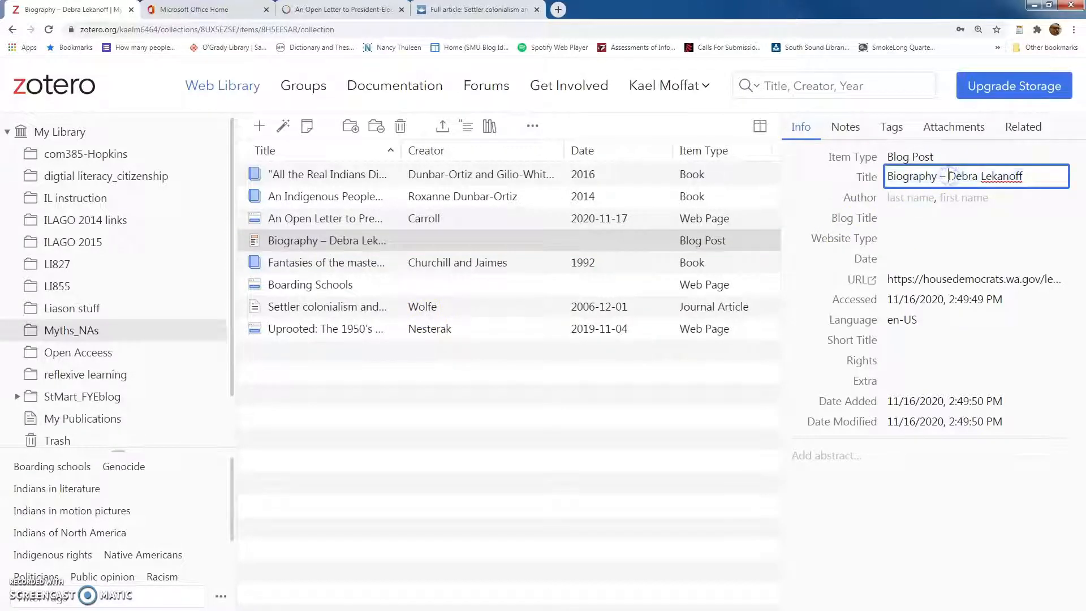
left_click_drag(943, 175, 888, 176)
key("BackSpace")
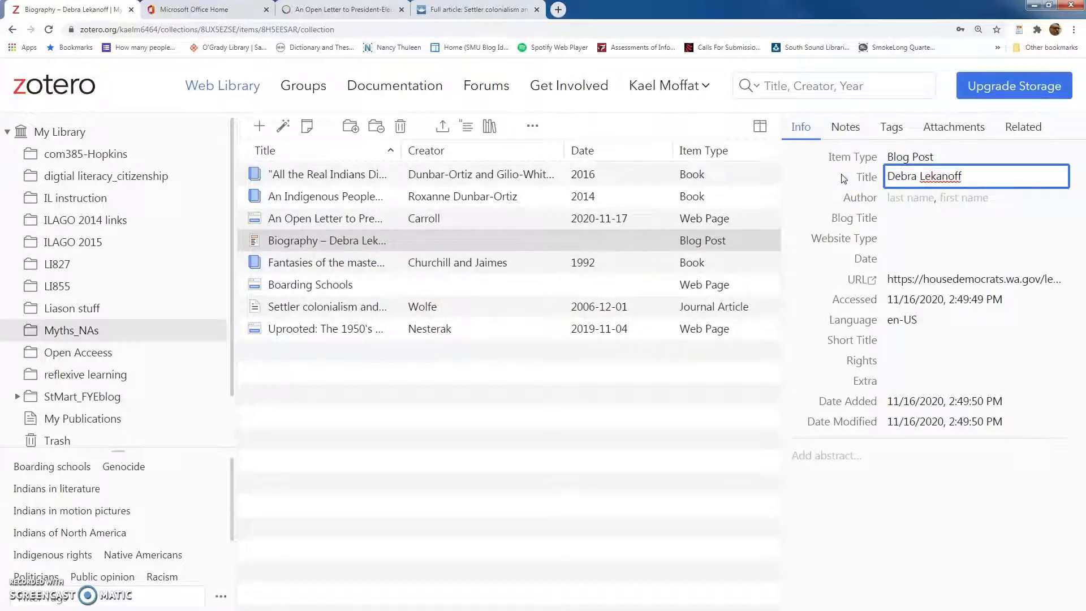
key("Return")
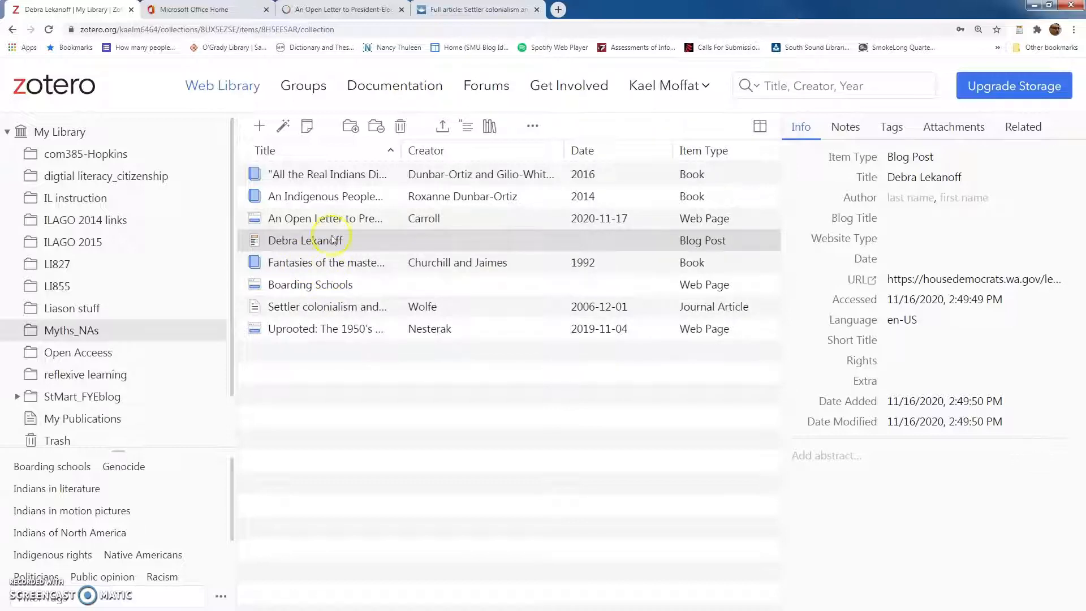
Step: Generate a bibliography of all items in the Myths_NAs collection to review the entries, close it and clear the item selection
left_click(327, 224)
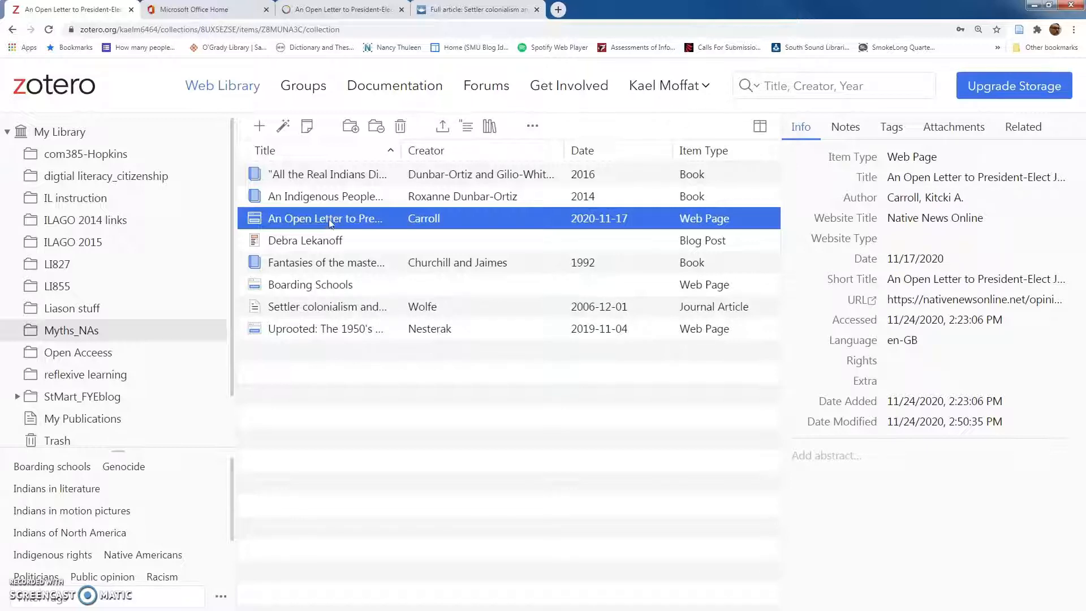
left_click(326, 333)
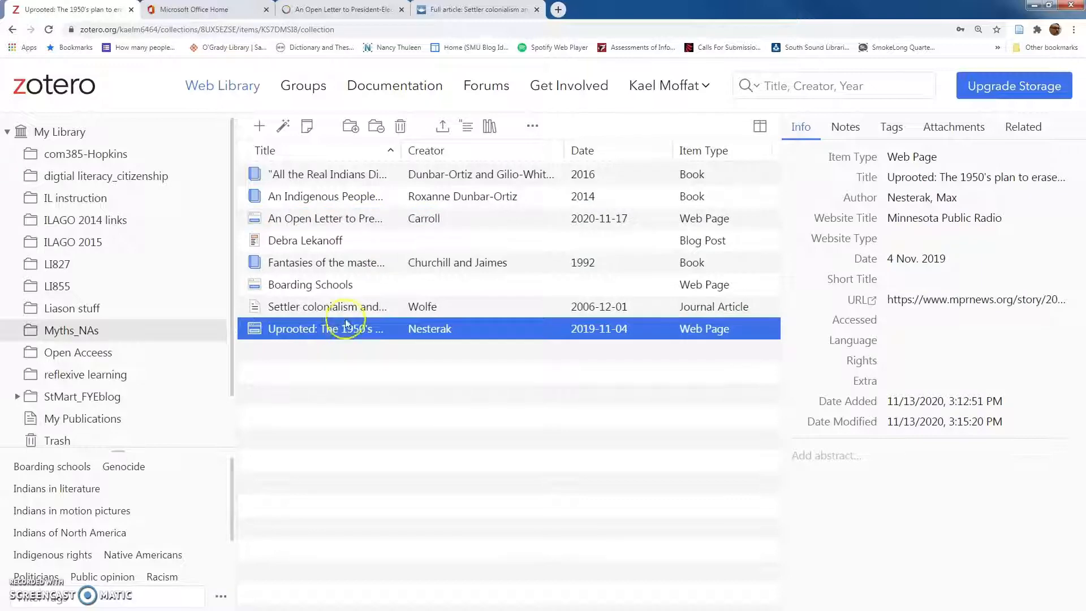
left_click(319, 175, "shift")
left_click(489, 126)
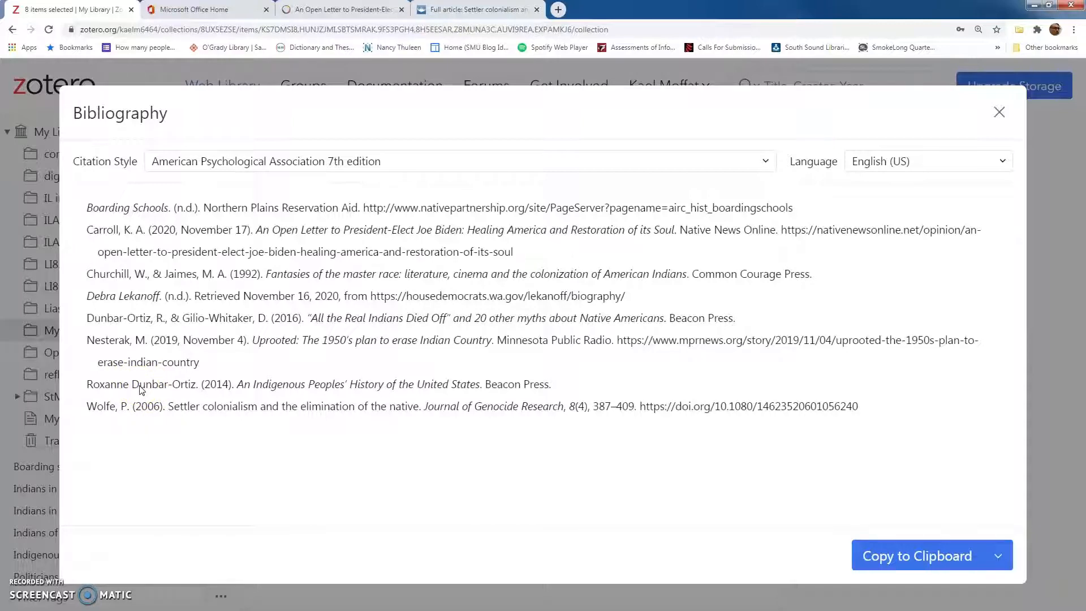
left_click(999, 113)
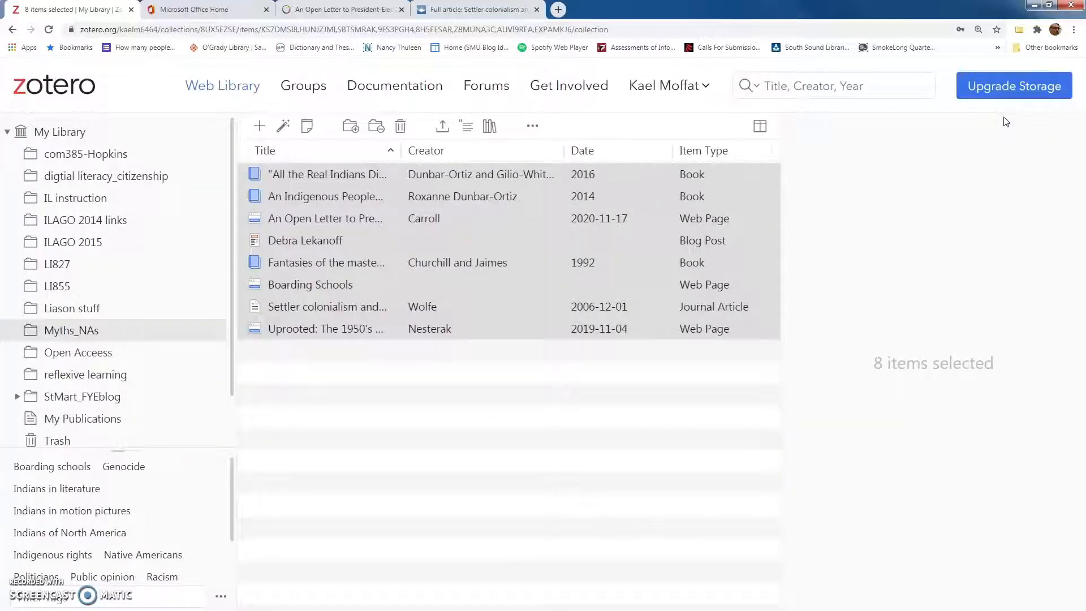
left_click(658, 359)
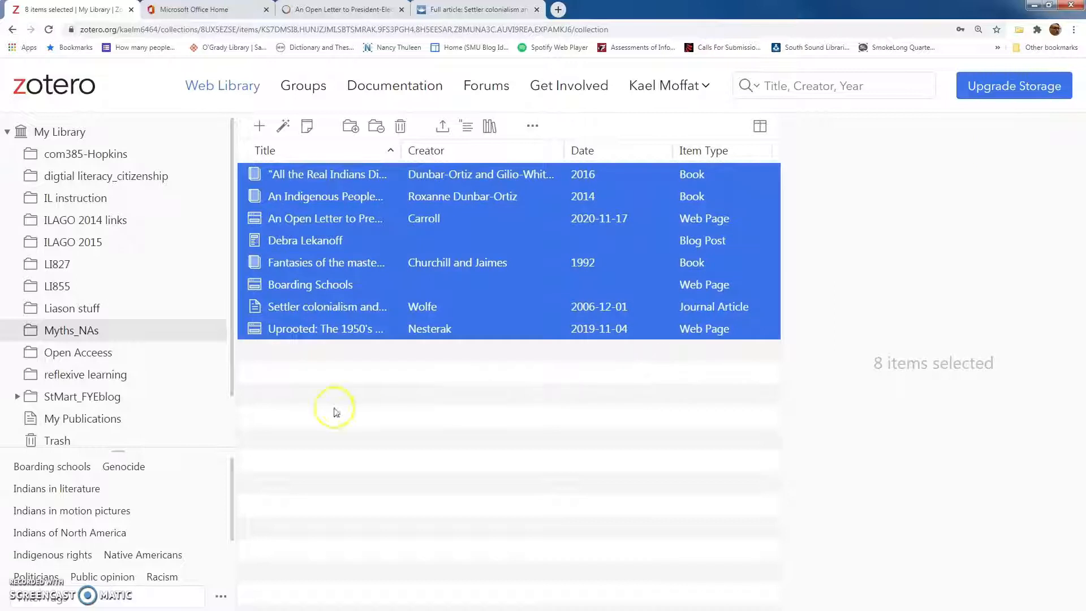
left_click(138, 338)
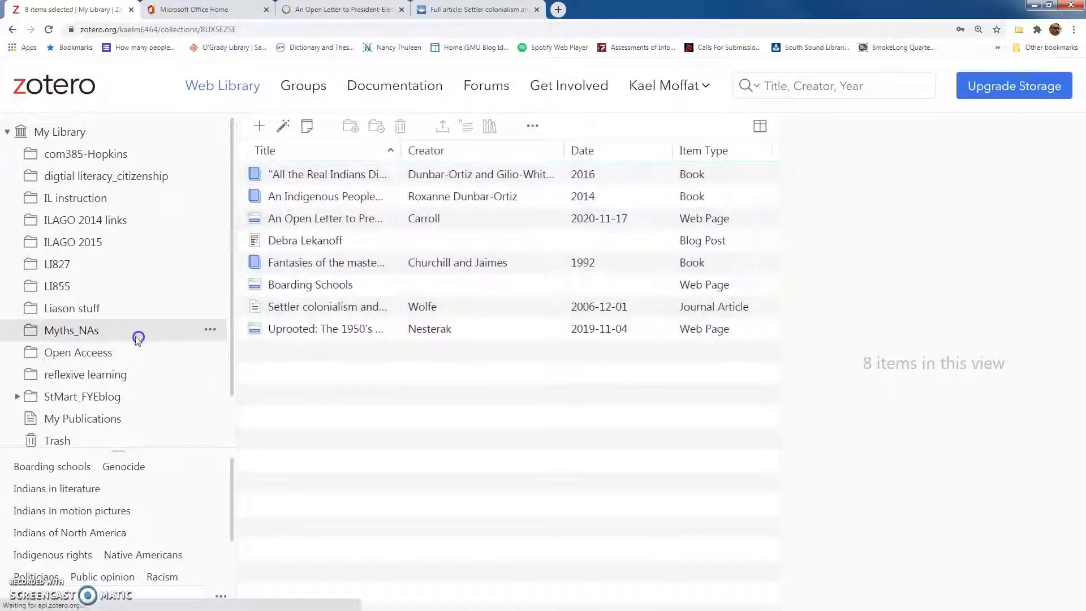